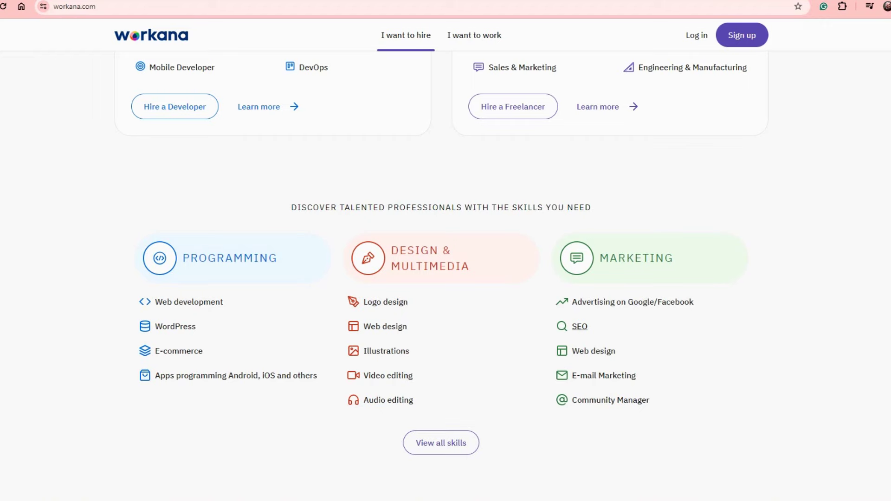
pyautogui.scroll(-9, 580, 326)
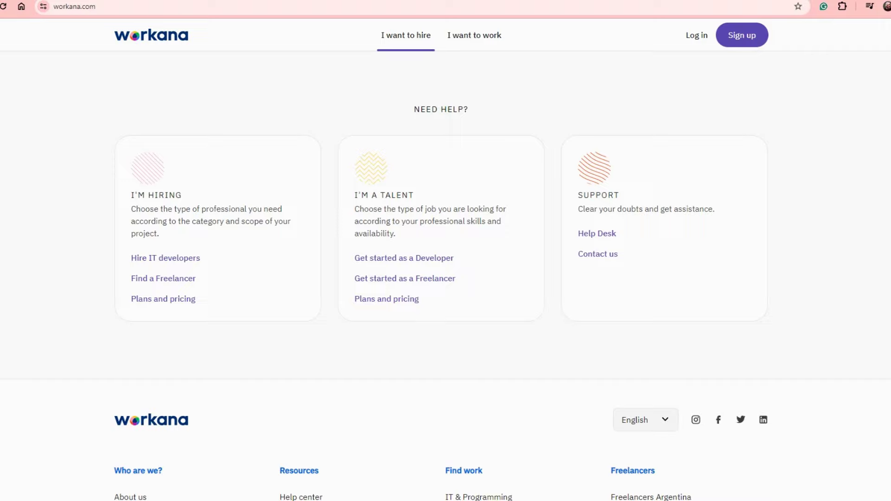
pyautogui.scroll(-4, 445, 251)
pyautogui.scroll(10, 446, 250)
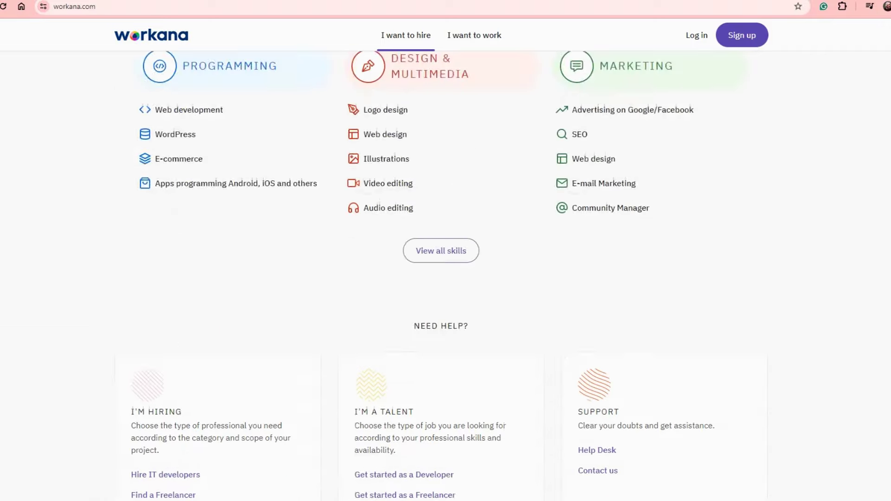
pyautogui.scroll(10, 446, 251)
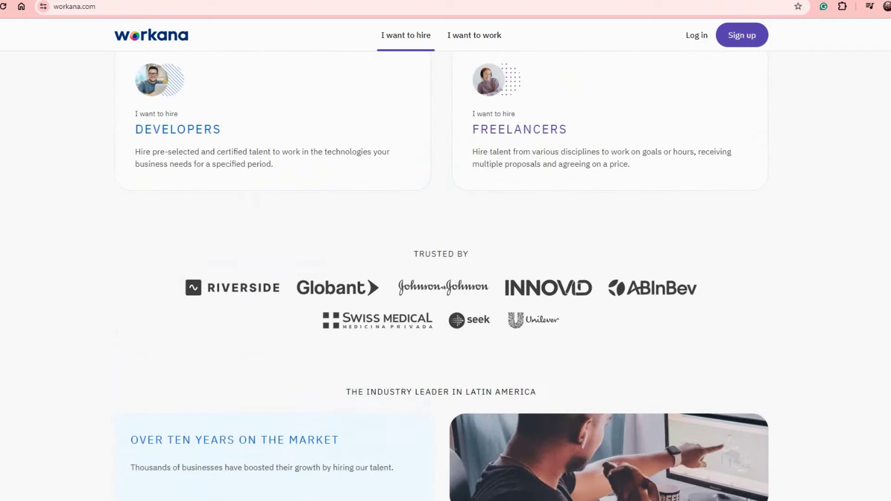
pyautogui.scroll(6, 445, 250)
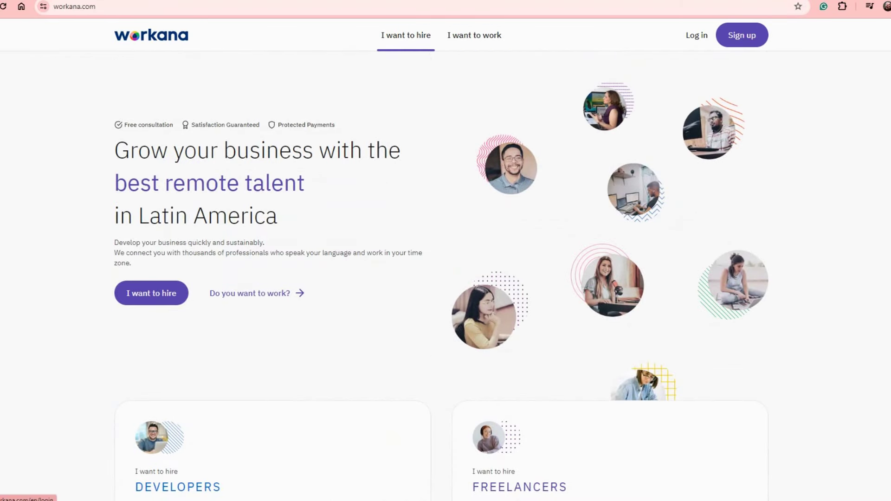
# Begin sign-up and choose FREELANCER under 'I want to work' to reach the Create an account form.
pyautogui.click(741, 34)
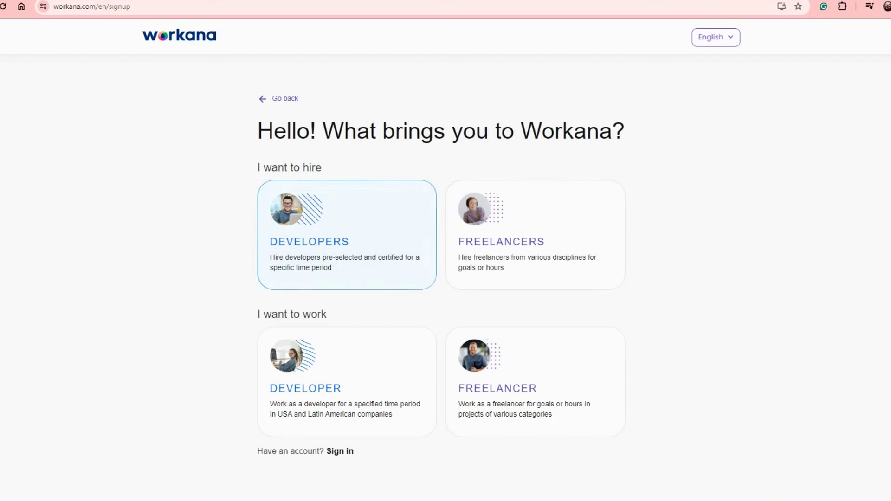
pyautogui.tripleClick(289, 167)
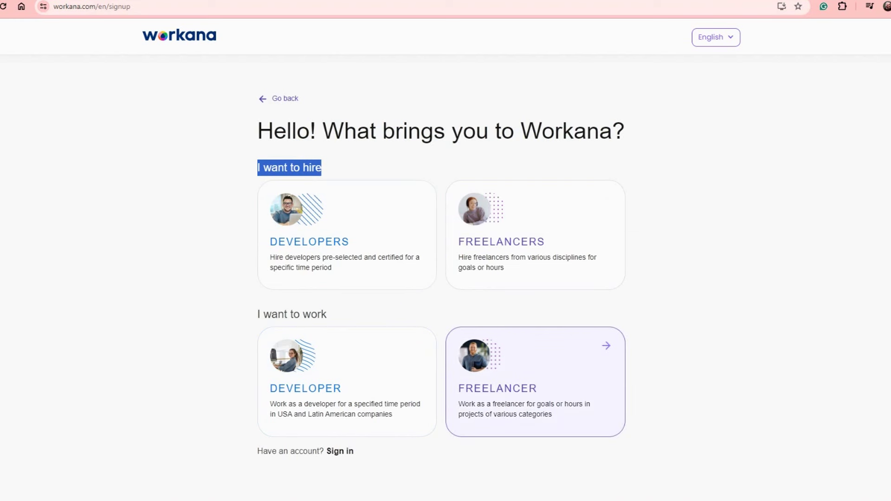
pyautogui.click(535, 382)
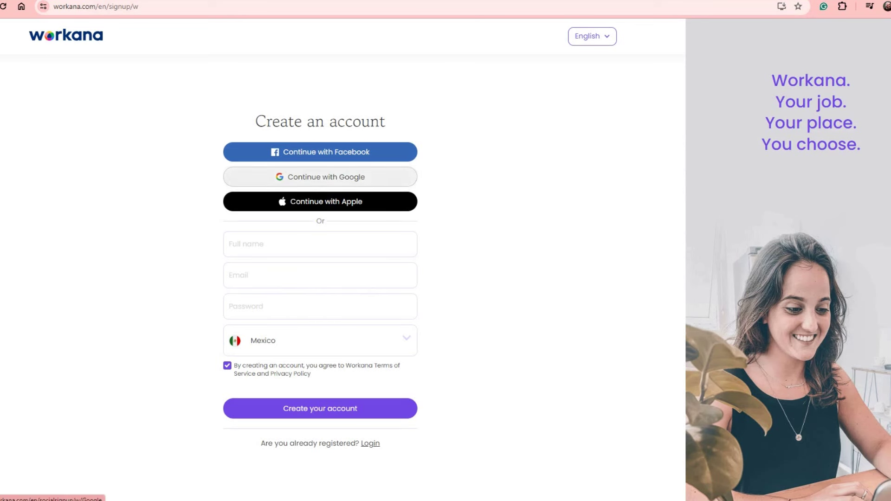
# Register with 'Continue with Google', selecting the Google account to use.
pyautogui.click(320, 176)
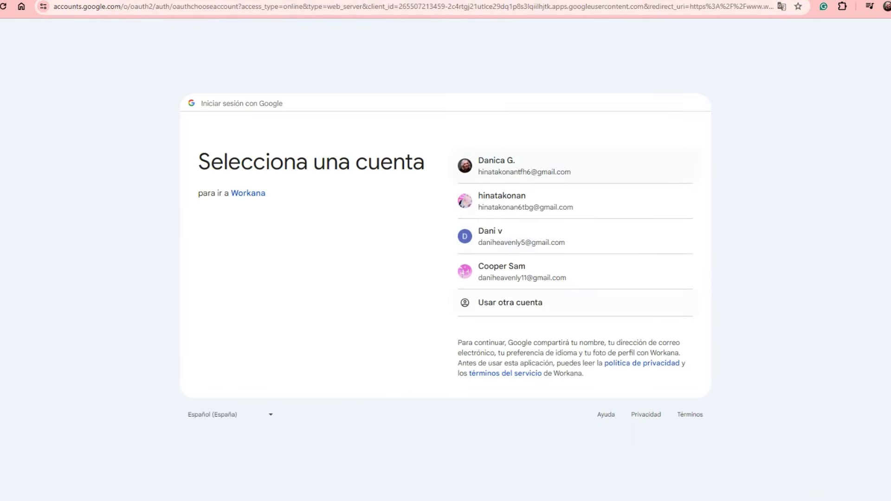
pyautogui.click(510, 271)
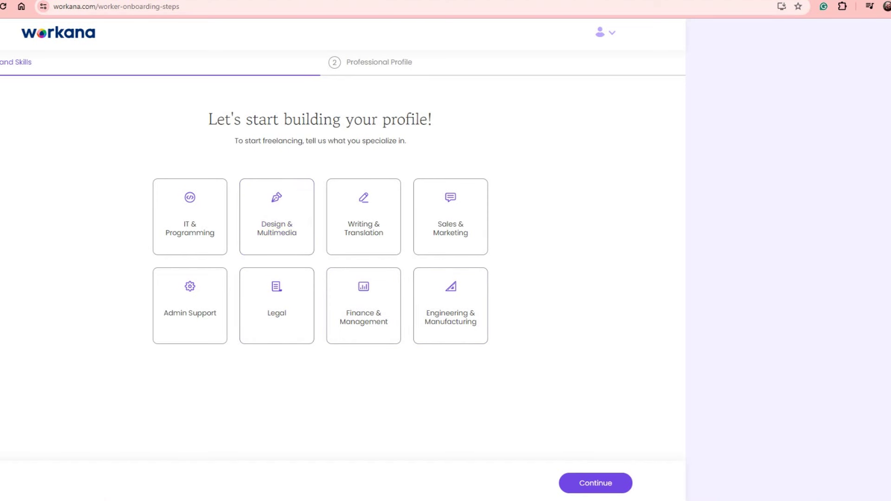
# Choose Design & Multimedia as the specialty and continue to the next profile step.
pyautogui.click(595, 483)
pyautogui.click(276, 217)
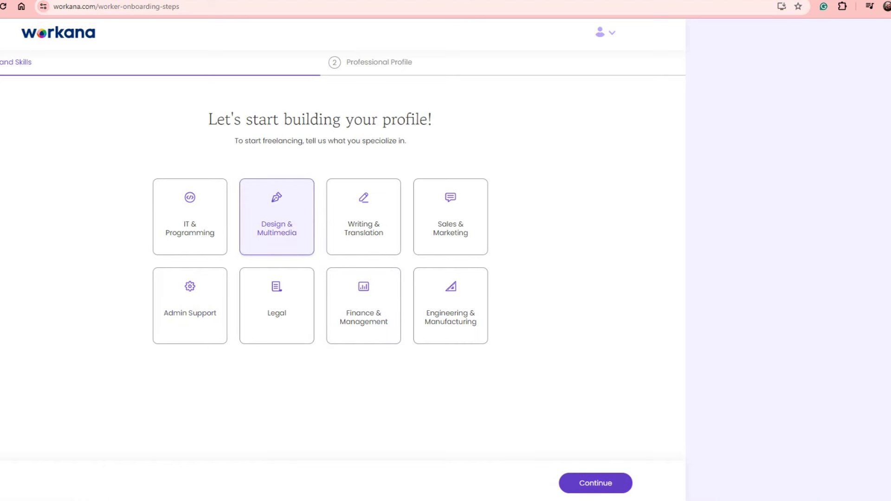
pyautogui.click(595, 483)
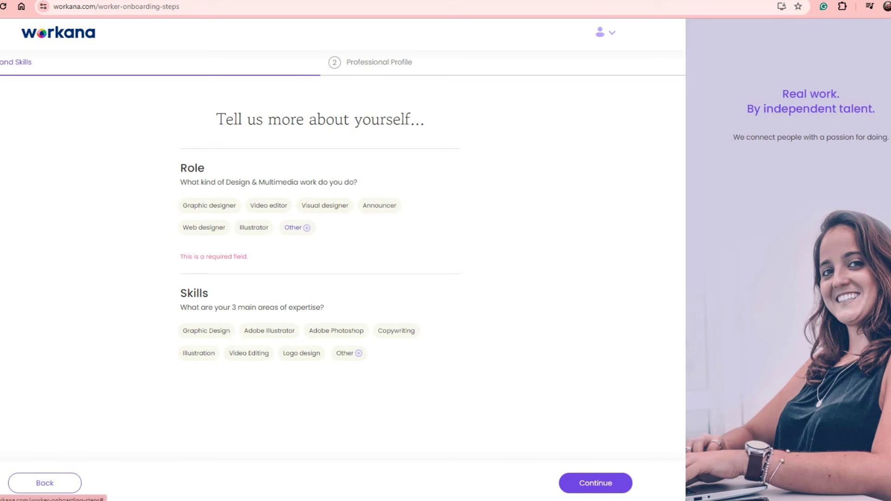
# Set the role to Video editor and add Illustration and Video Editing as main skills.
pyautogui.click(297, 227)
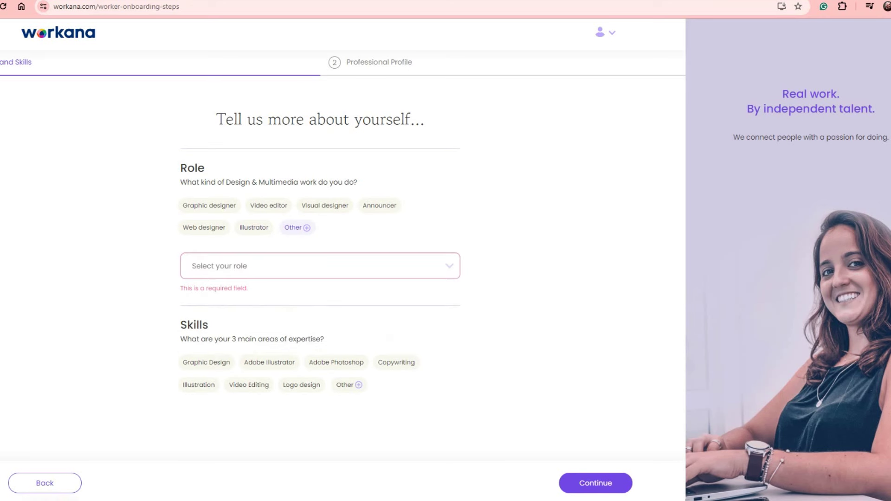
pyautogui.click(268, 205)
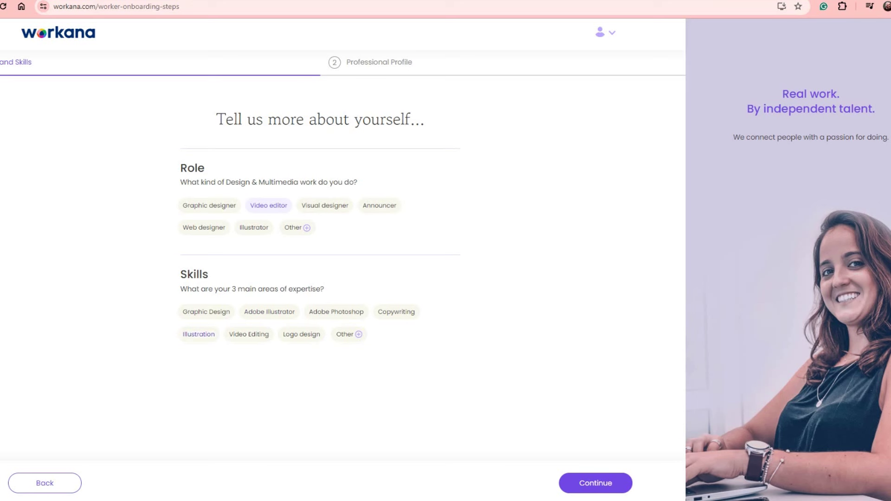
pyautogui.click(199, 334)
pyautogui.click(249, 334)
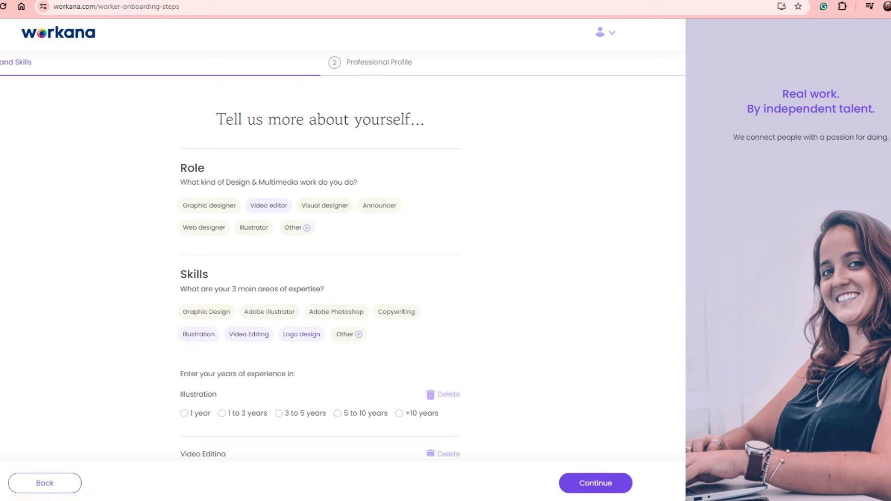
# Give Illustration, Video Editing and Logo design 1 to 3 years of experience each, then continue.
pyautogui.scroll(-3, 321, 250)
pyautogui.click(222, 260)
pyautogui.click(221, 320)
pyautogui.click(222, 380)
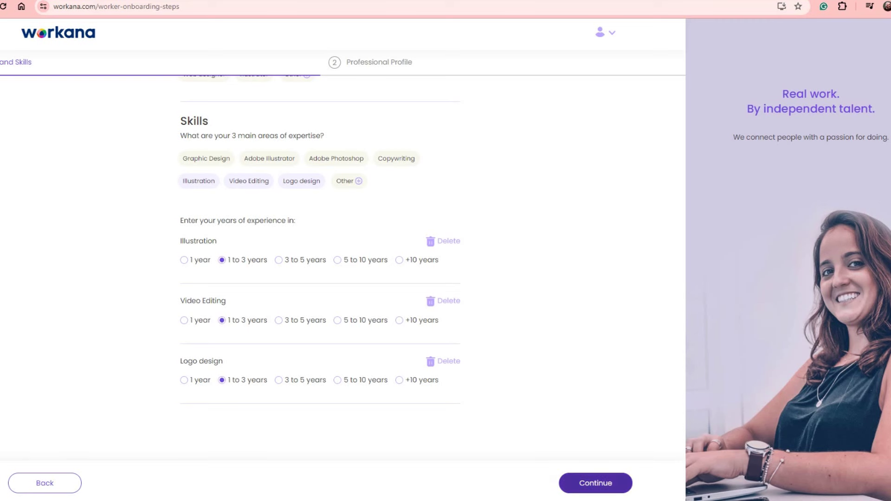
pyautogui.click(595, 483)
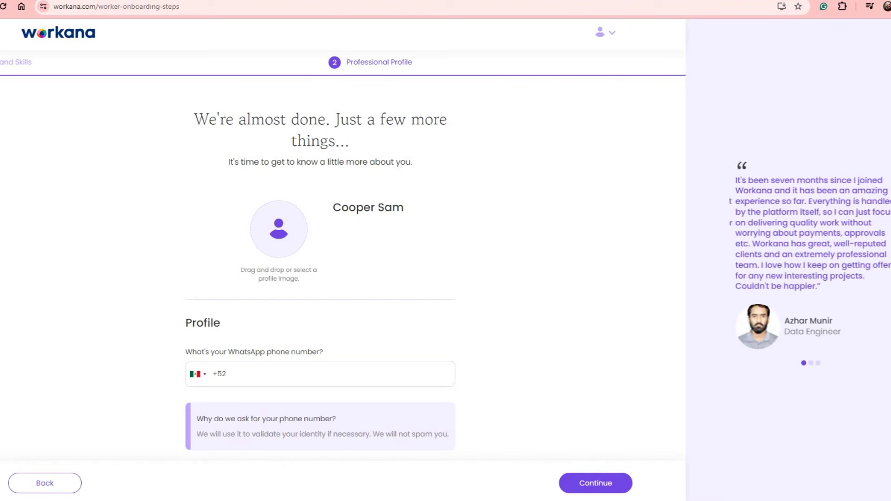
# Enter the WhatsApp phone number after the +52 country prefix.
pyautogui.scroll(-2, 321, 278)
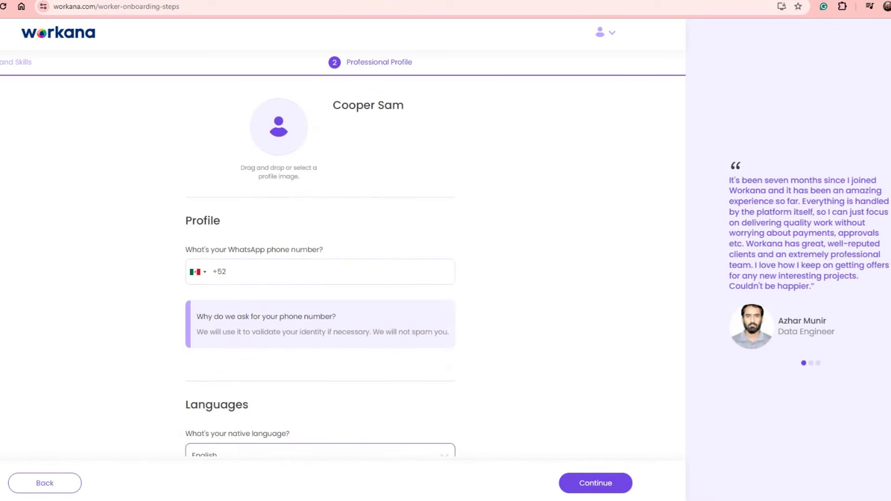
pyautogui.scroll(-1, 320, 271)
pyautogui.click(226, 212)
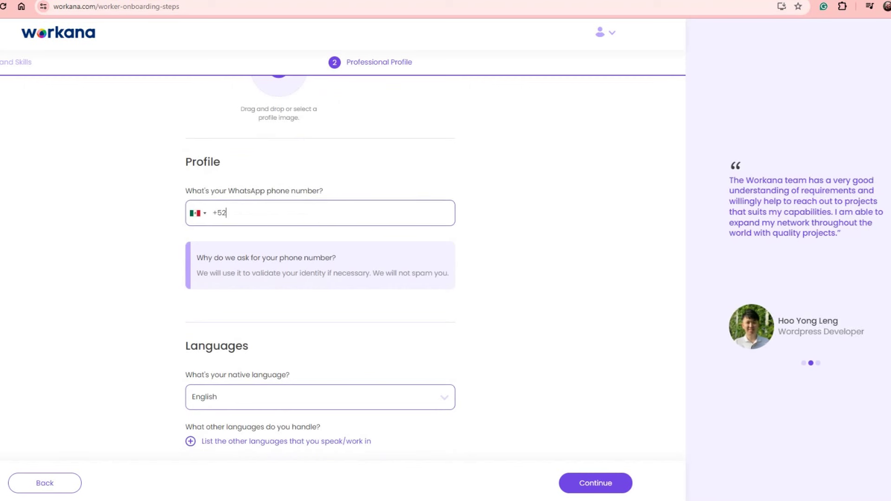
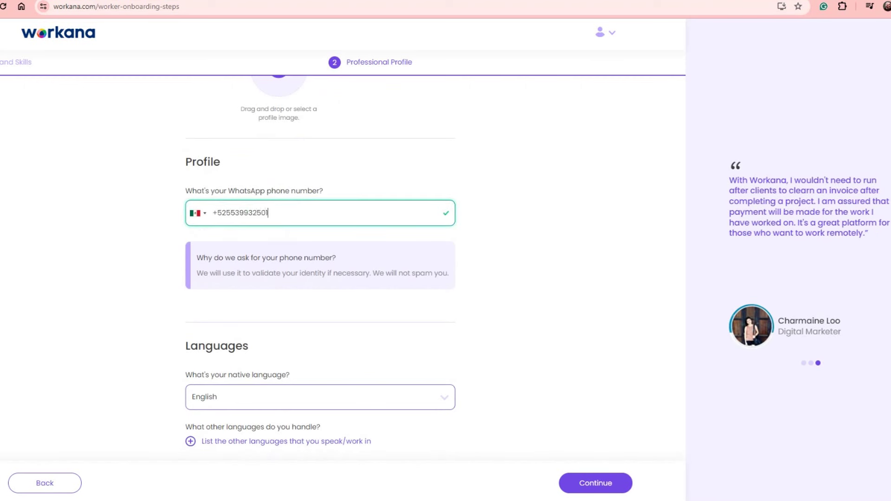
pyautogui.click(248, 212)
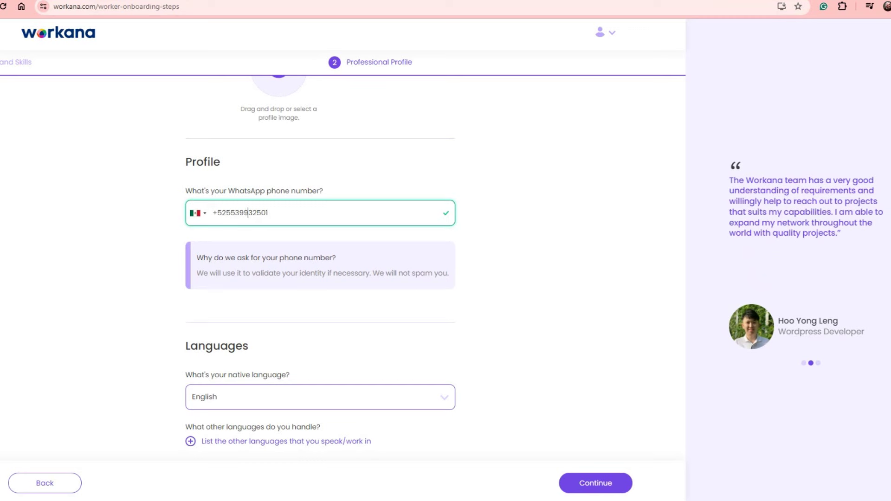
# Set Spanish as the native language.
pyautogui.click(320, 397)
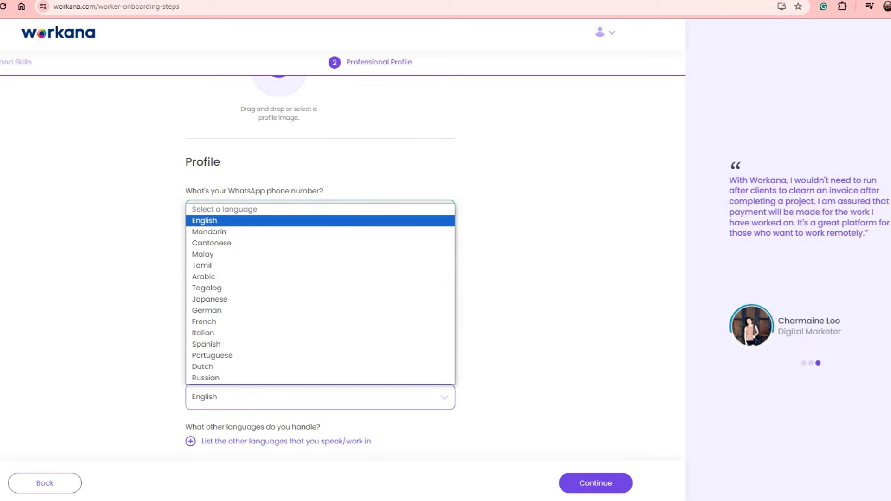
pyautogui.press('End')
pyautogui.press('Up')
pyautogui.press('Up')
pyautogui.press('Up')
pyautogui.press('Return')
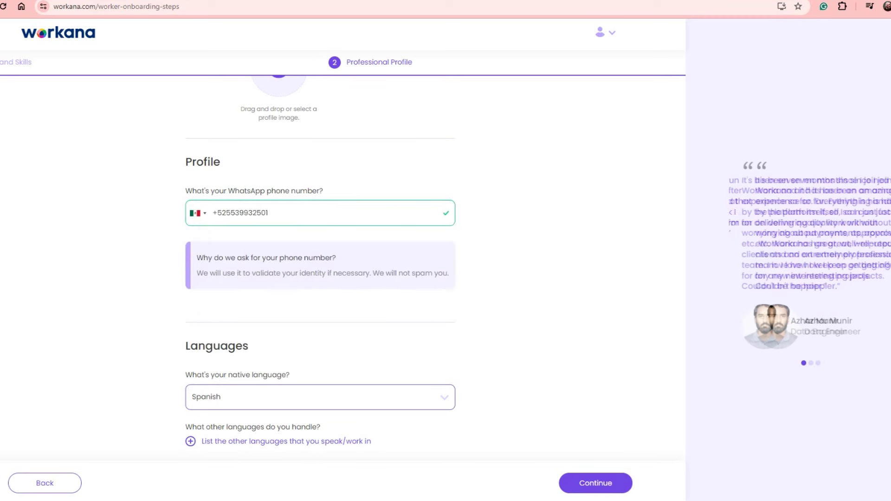
# Add English as another language at Fluent level and submit the profile.
pyautogui.press('Tab')
pyautogui.press('Return')
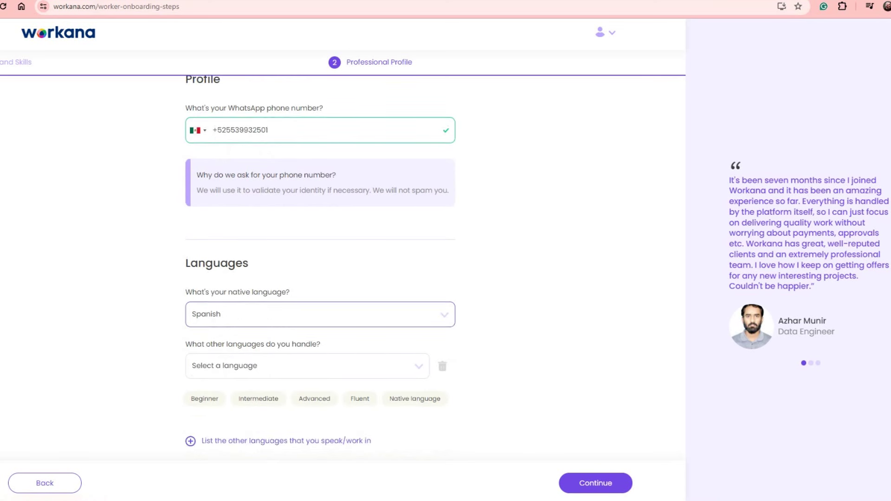
pyautogui.hotkey('shift', 'Tab')
pyautogui.press('space')
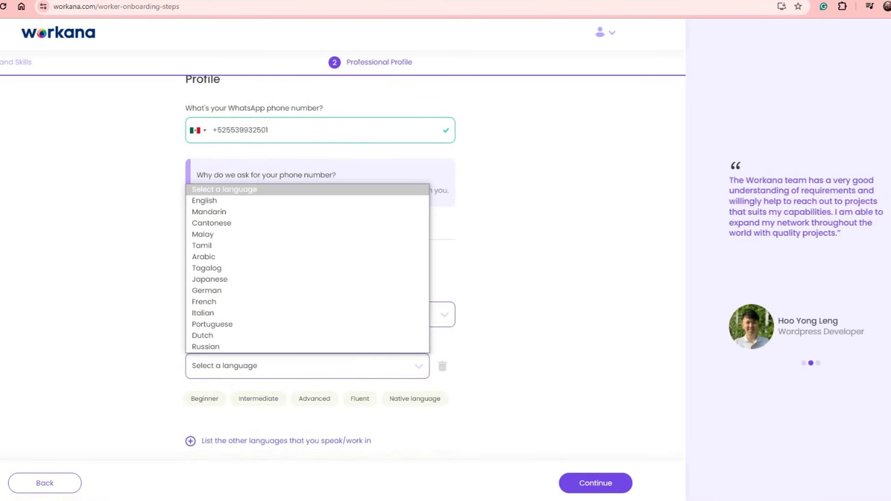
pyautogui.press('Down')
pyautogui.press('Down')
pyautogui.press('Up')
pyautogui.press('Return')
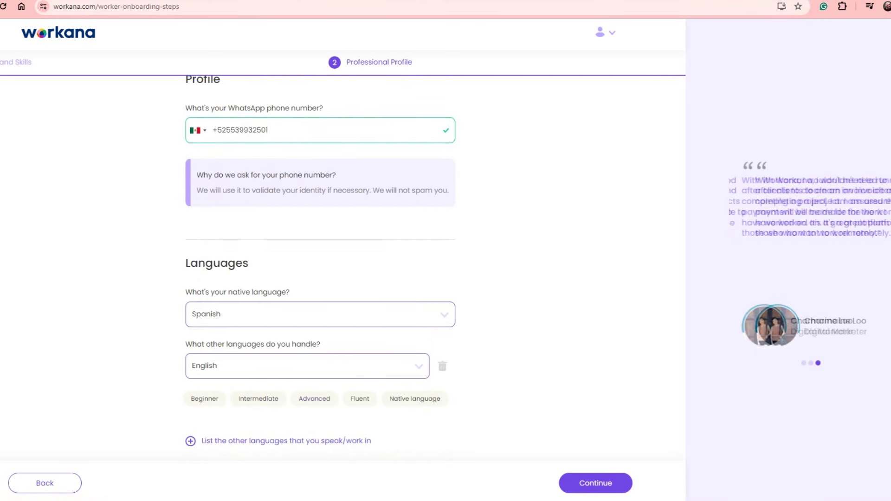
pyautogui.press('Tab')
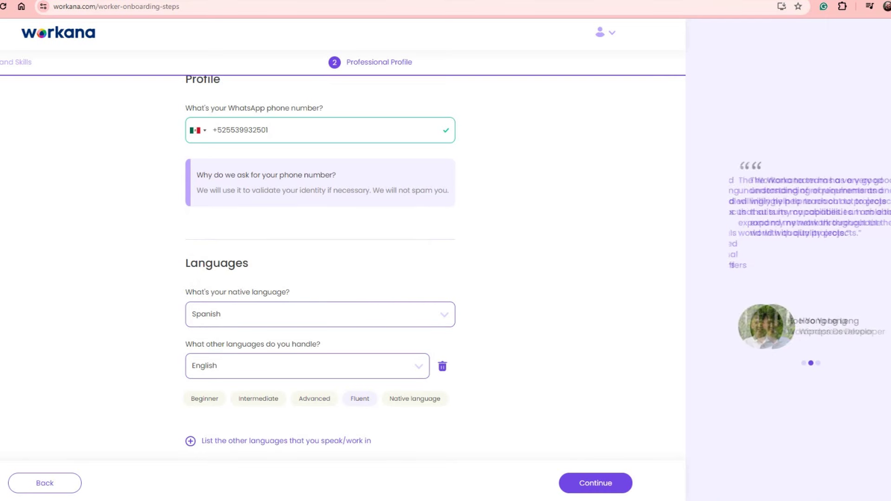
pyautogui.press('Return')
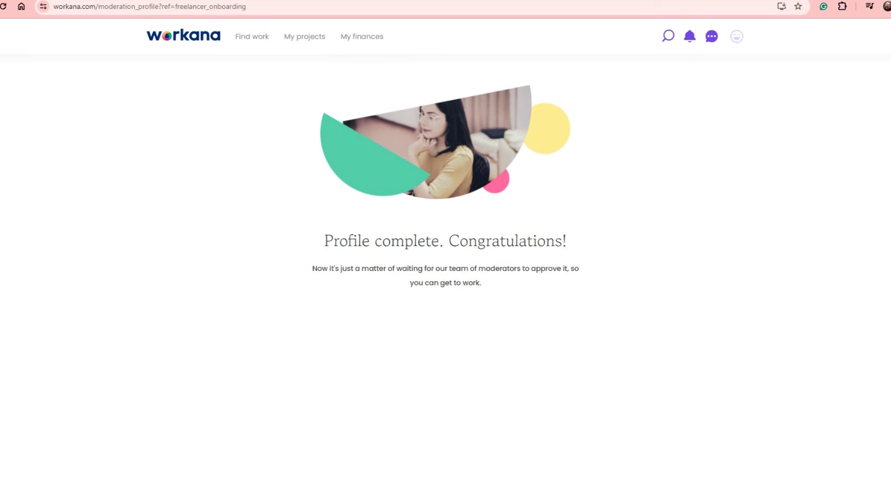
# Open the messages list, then the avatar's account menu.
pyautogui.moveTo(252, 37)
pyautogui.click(711, 36)
pyautogui.click(736, 36)
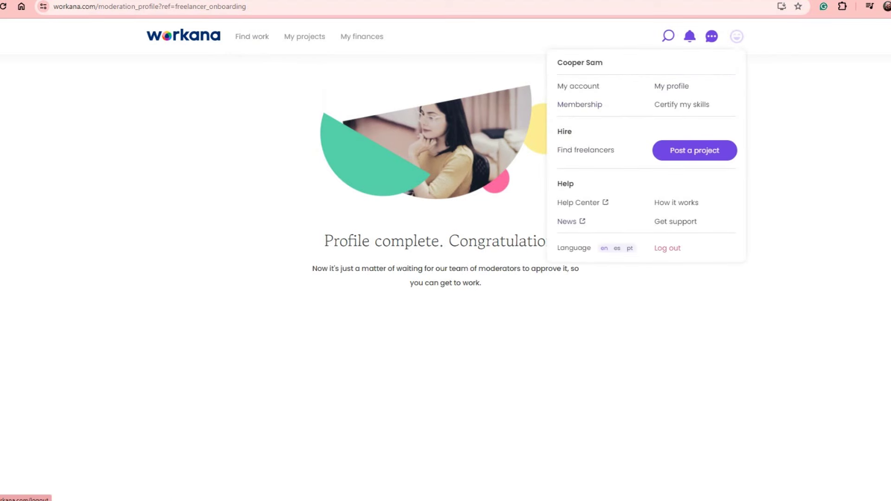
# Go to My account and view the Password, then Notifications and Alerts sections.
pyautogui.click(578, 86)
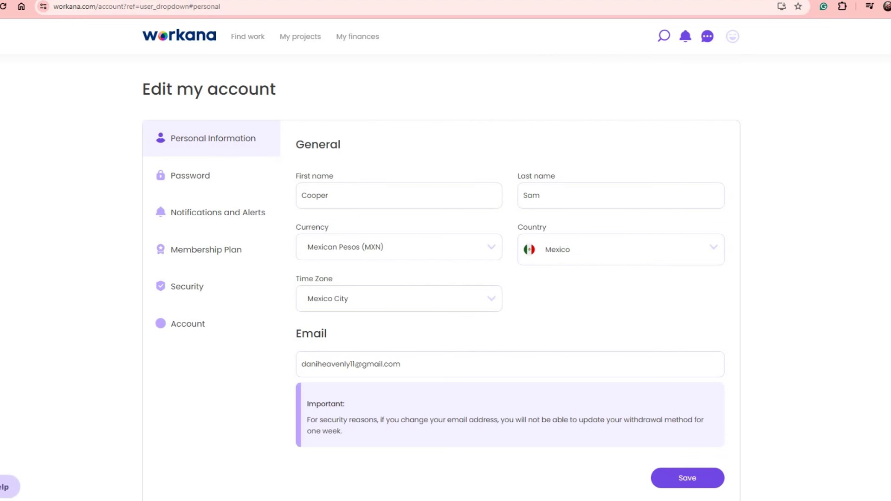
pyautogui.click(190, 176)
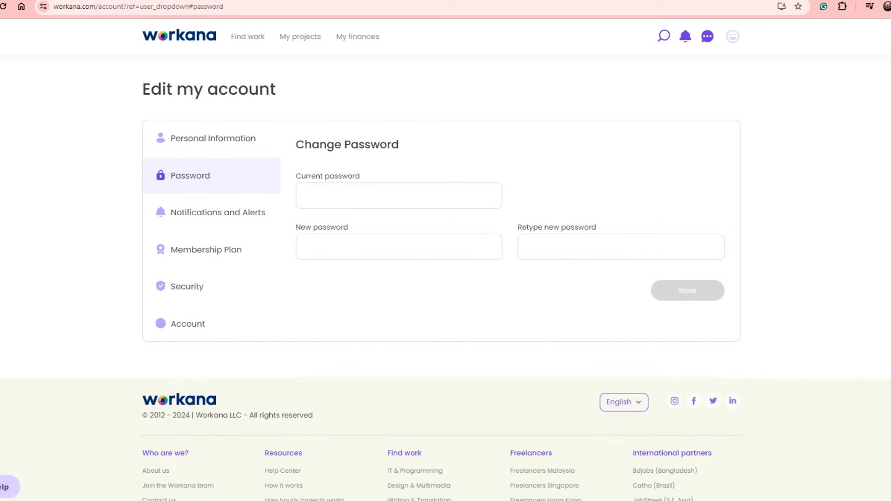
pyautogui.click(218, 212)
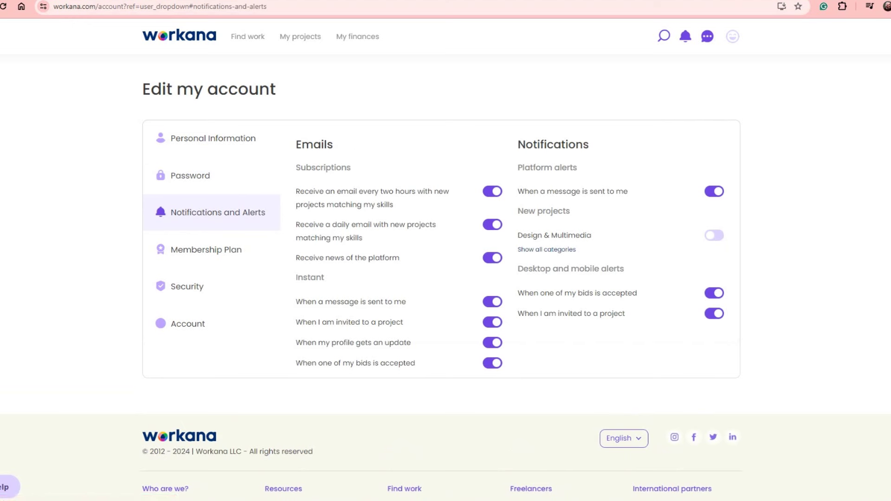
# Switch off all email and desktop alerts, then view the Membership Plan (Free $0 / month).
pyautogui.click(492, 363)
pyautogui.click(492, 322)
pyautogui.click(492, 301)
pyautogui.click(492, 342)
pyautogui.click(492, 257)
pyautogui.click(493, 225)
pyautogui.click(492, 191)
pyautogui.click(714, 192)
pyautogui.click(714, 293)
pyautogui.click(714, 313)
pyautogui.click(206, 250)
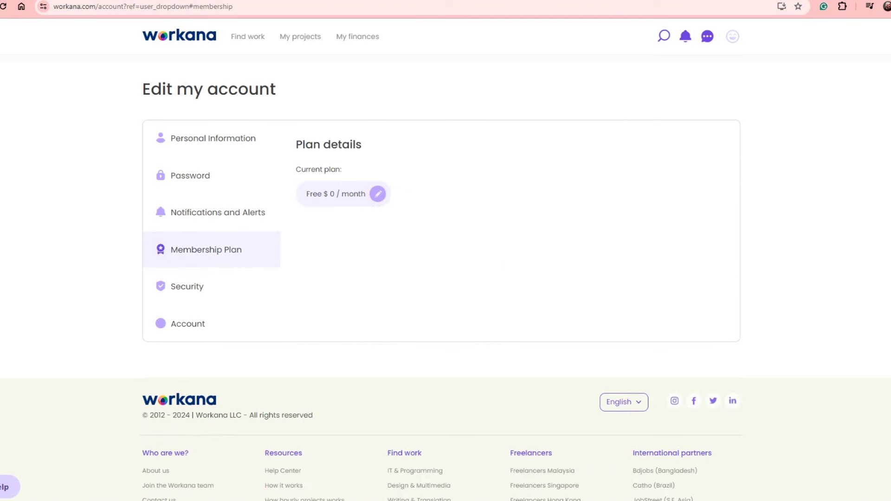
pyautogui.click(377, 193)
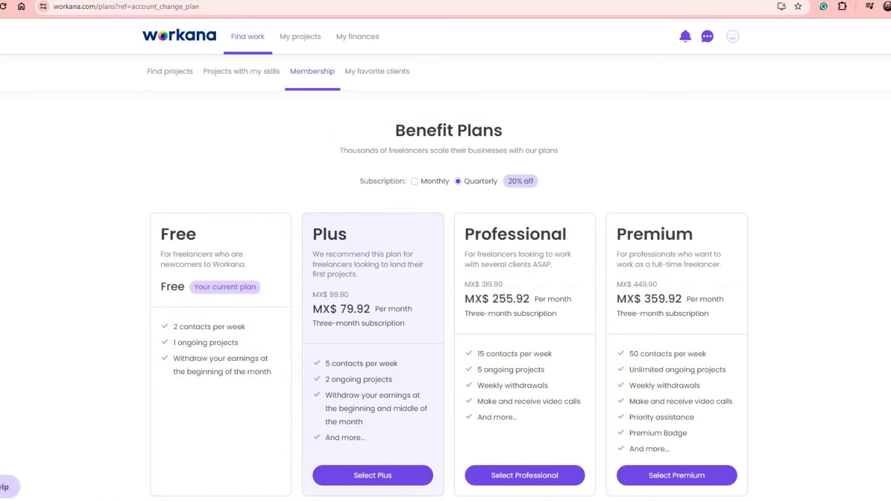
pyautogui.scroll(-3, 524, 278)
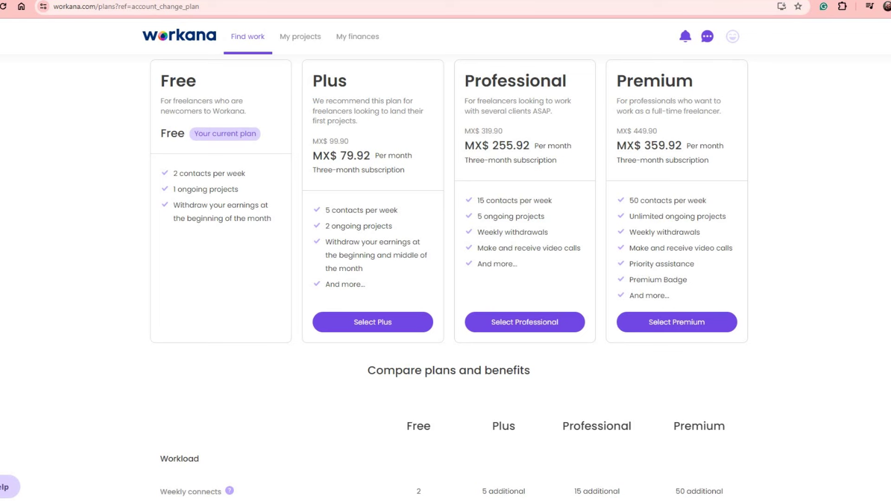
pyautogui.scroll(3, 524, 278)
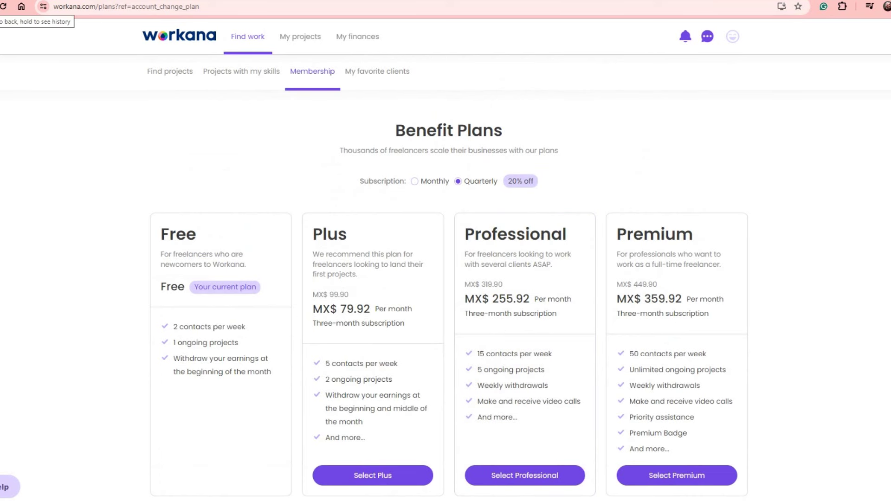
pyautogui.click(2, 7)
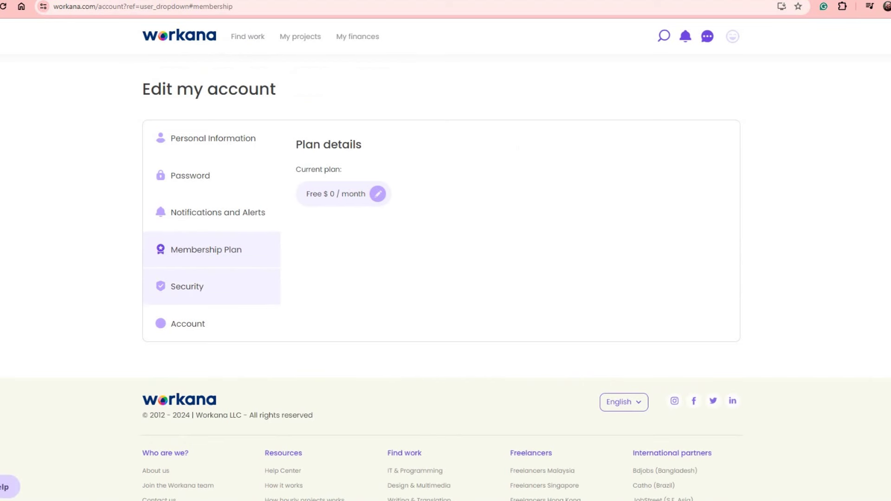
# Review Security and Close account settings without choosing a cancellation reason, then open the account menu.
pyautogui.click(187, 286)
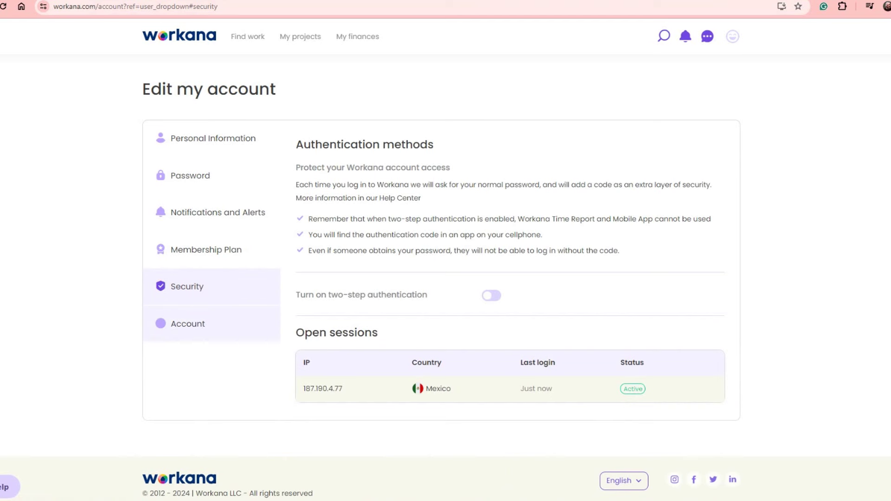
pyautogui.click(187, 324)
pyautogui.scroll(-1, 445, 279)
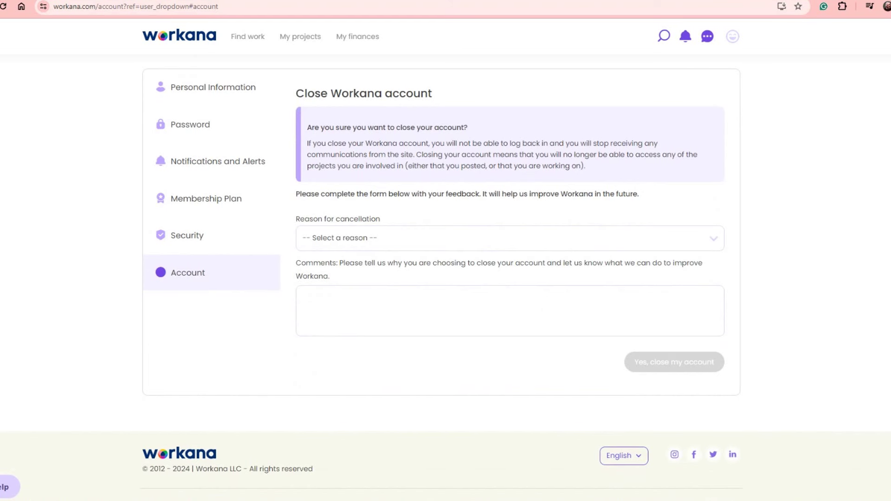
pyautogui.click(510, 238)
pyautogui.press('Escape')
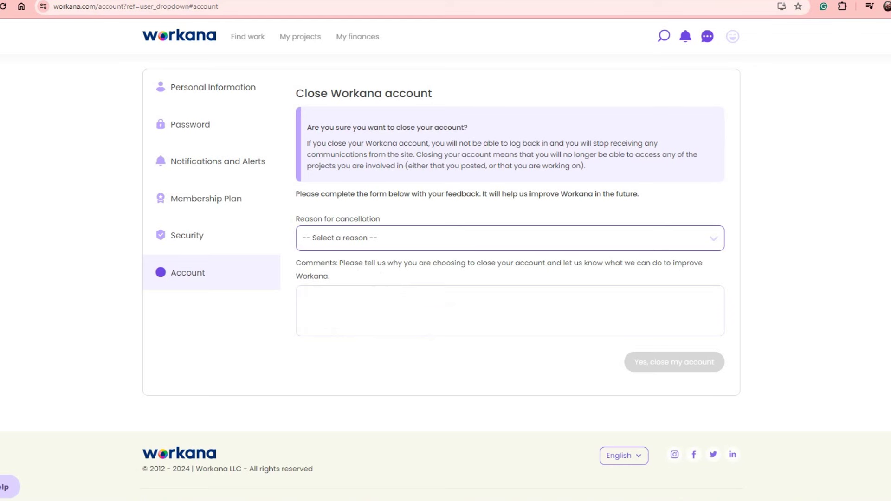
pyautogui.scroll(1, 446, 278)
pyautogui.click(707, 37)
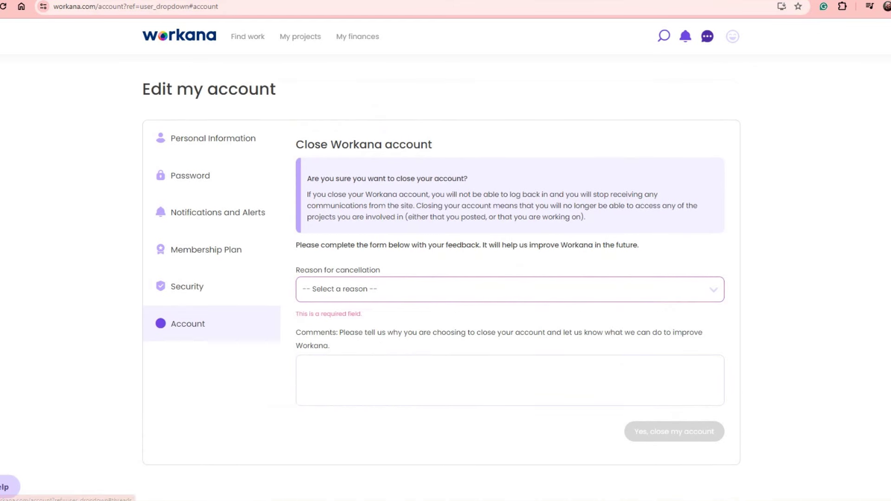
pyautogui.click(732, 36)
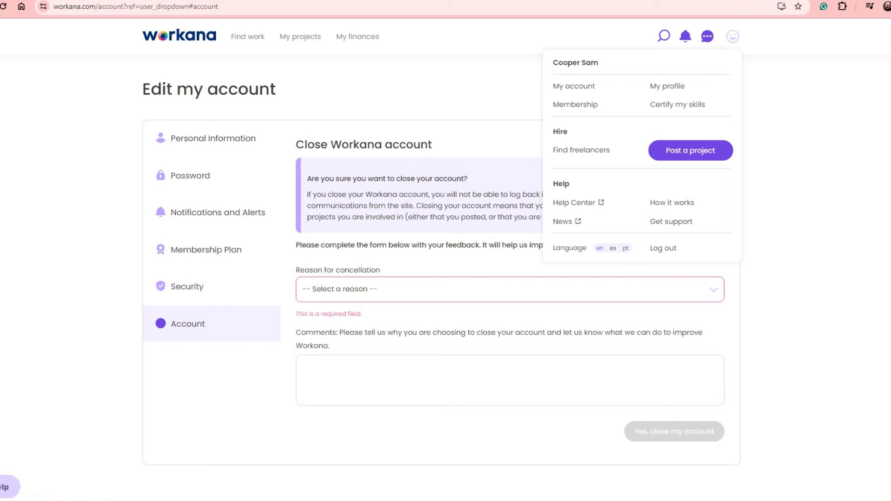
# Select 'es' beside Language to show the interface in Spanish.
pyautogui.click(612, 248)
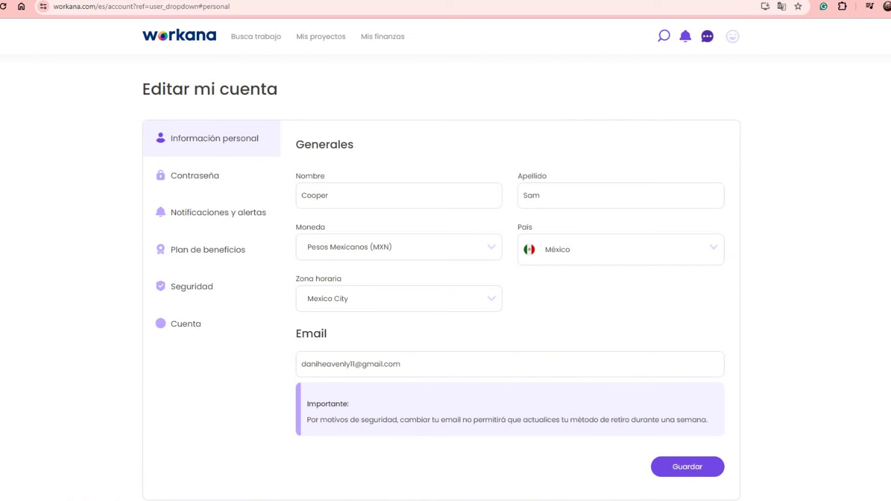
pyautogui.moveTo(732, 36)
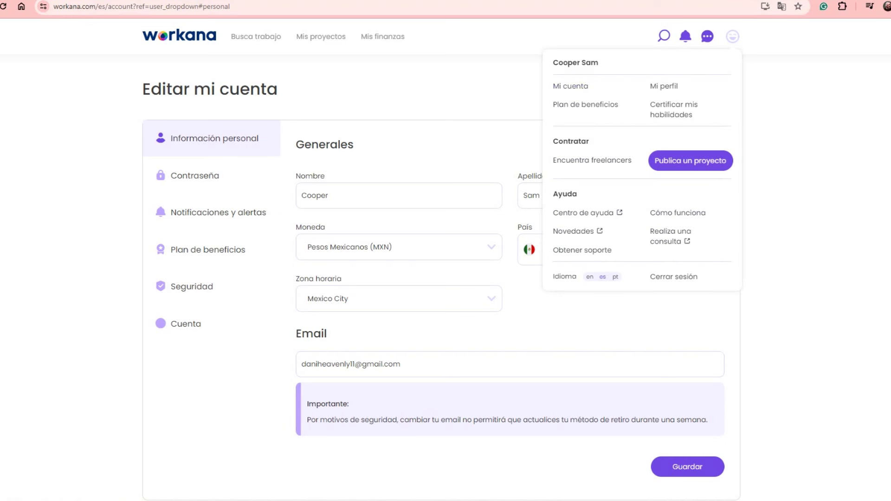
pyautogui.moveTo(256, 36)
# Browse the Busca proyectos listings of Spanish-language projects, such as Community Manager.
pyautogui.click(261, 64)
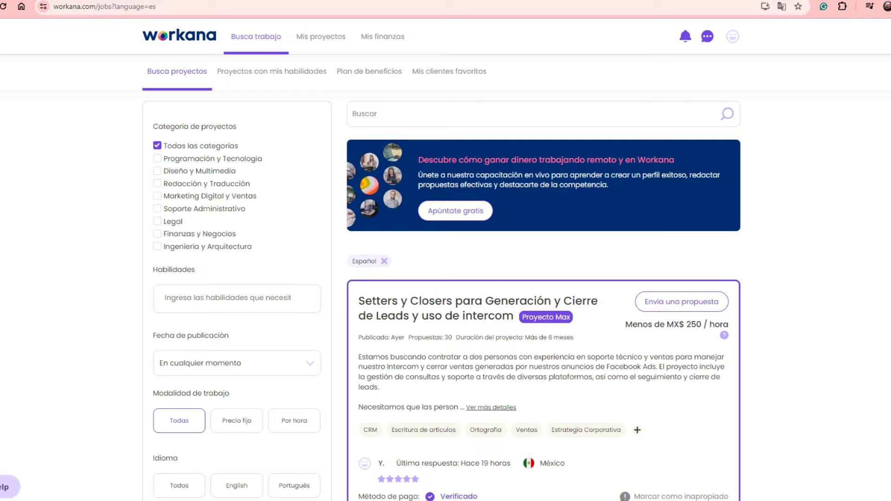
pyautogui.scroll(-8, 445, 278)
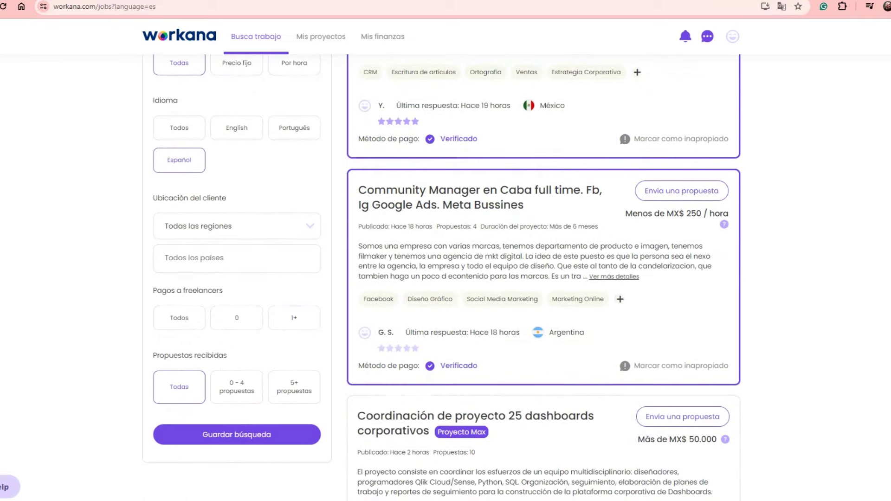
pyautogui.scroll(8, 446, 278)
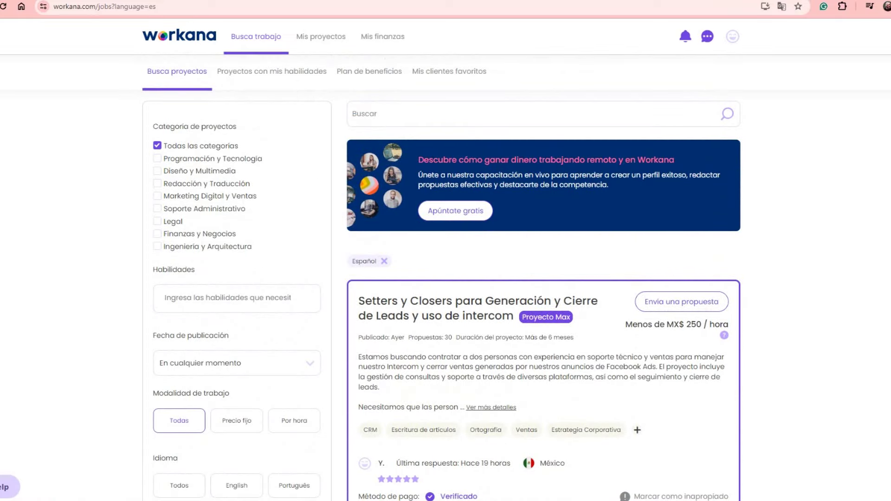
pyautogui.click(399, 114)
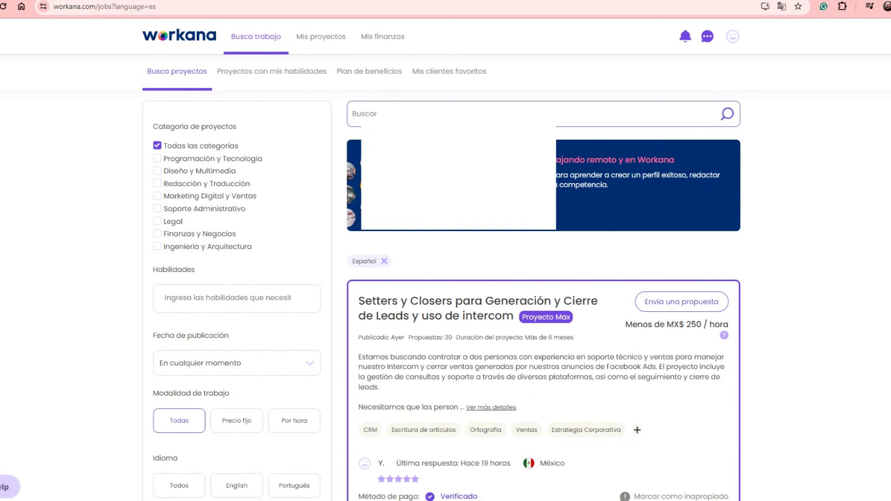
# Search the project listings for 'video editor'.
pyautogui.write('vu')
pyautogui.press('BackSpace')
pyautogui.write('ideo edit')
pyautogui.write('o')
pyautogui.write('r')
pyautogui.press('Return')
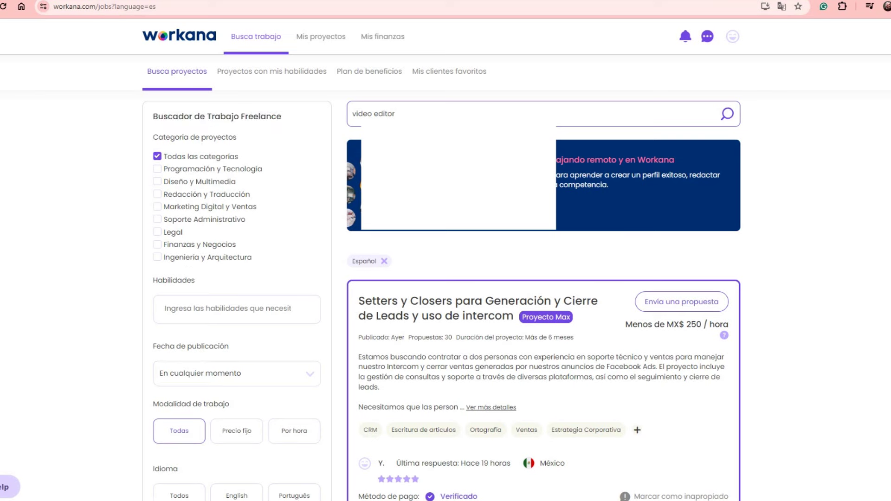
# Show the video editor results in all languages (Idioma: Todos), then return to the dashboard.
pyautogui.scroll(-4, 445, 278)
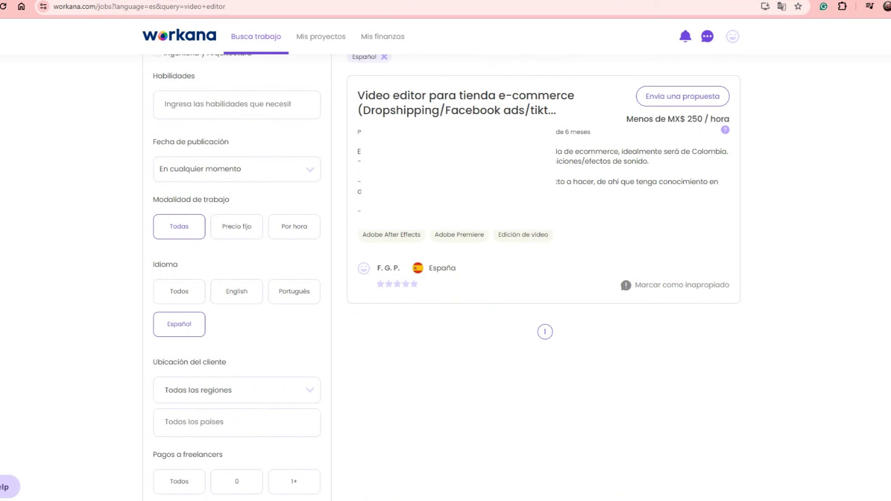
pyautogui.click(179, 291)
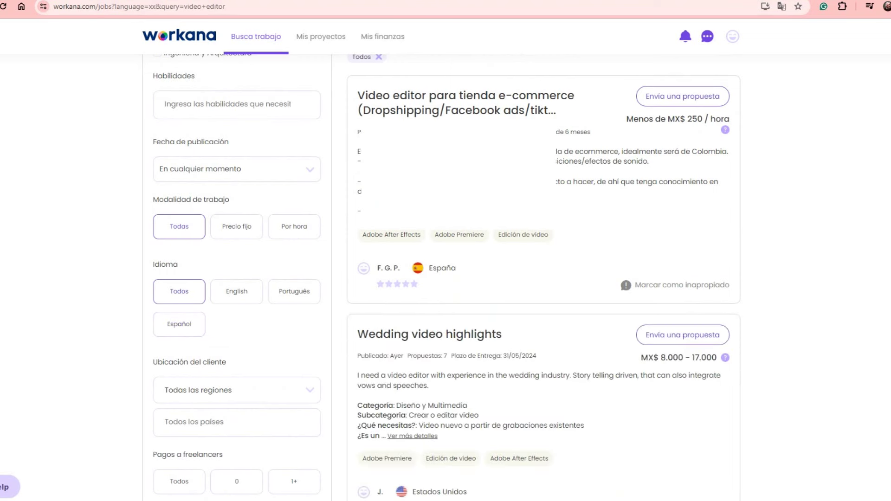
pyautogui.scroll(-4, 445, 278)
pyautogui.scroll(-6, 445, 278)
pyautogui.scroll(10, 445, 278)
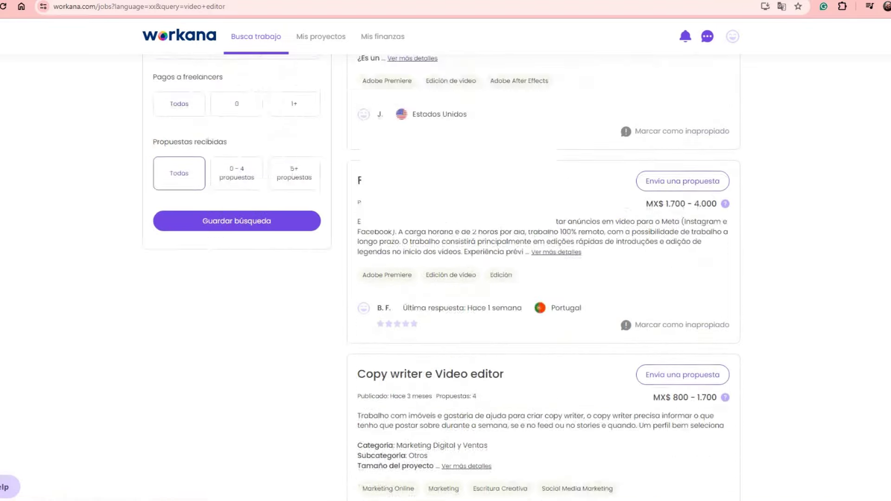
pyautogui.scroll(5, 445, 278)
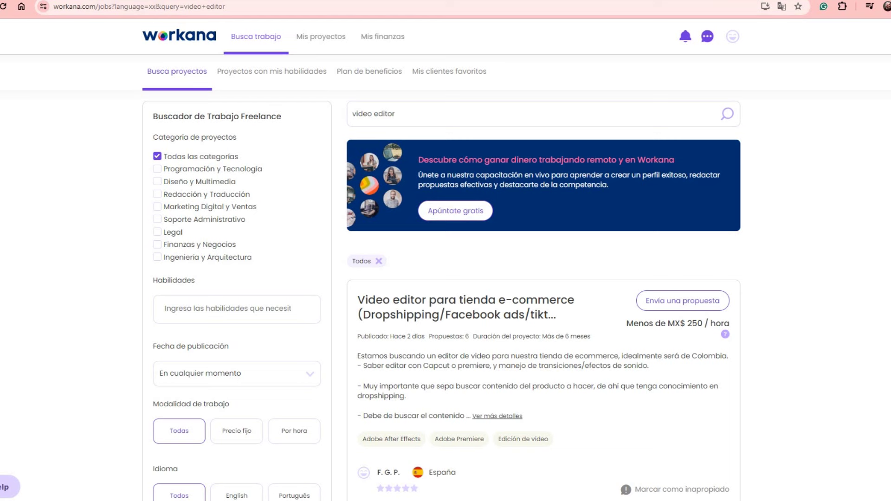
pyautogui.click(179, 36)
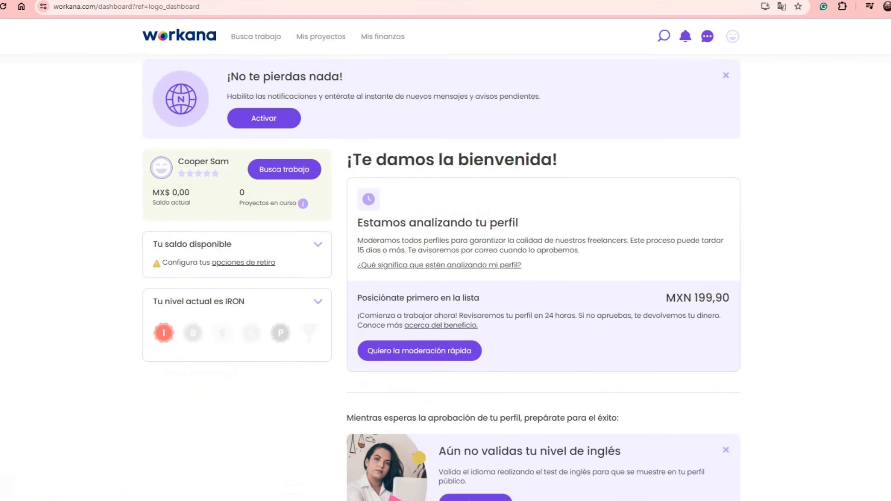